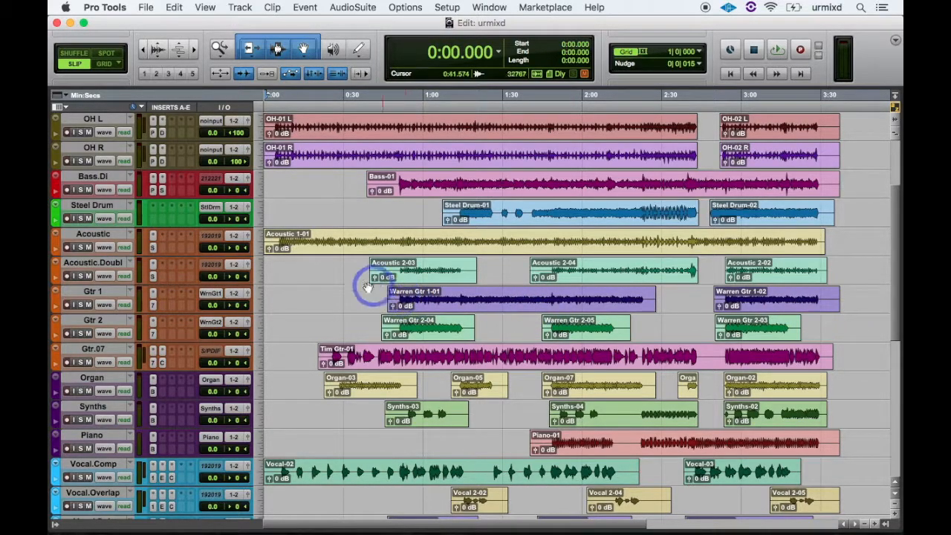
Select all tracks in the session, from Kick down to the Echo track
scroll(289, 226, up, 5)
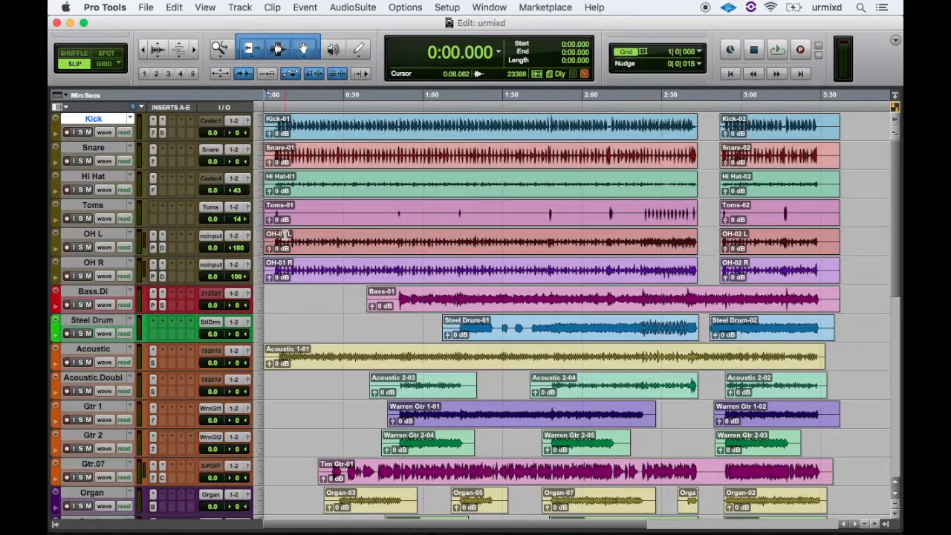
click(103, 121)
click(102, 120)
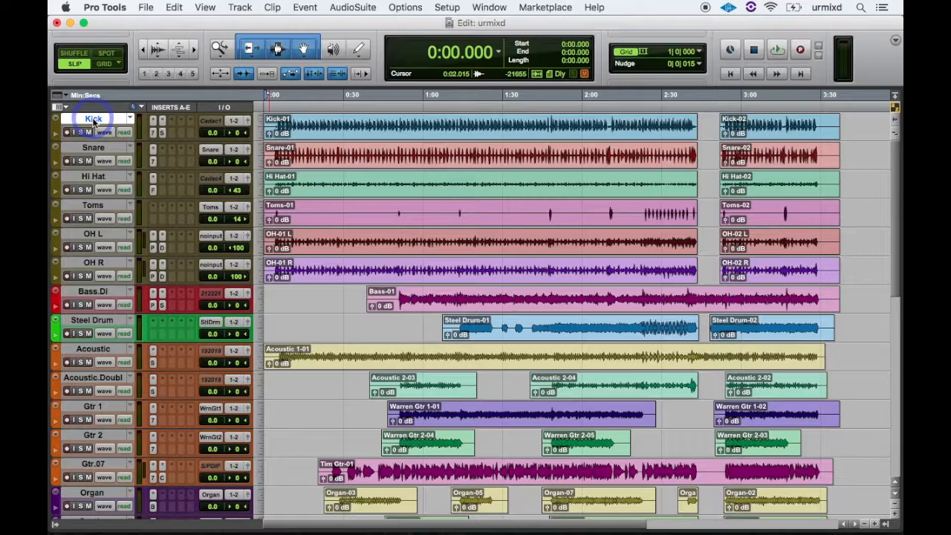
scroll(111, 144, down, 5)
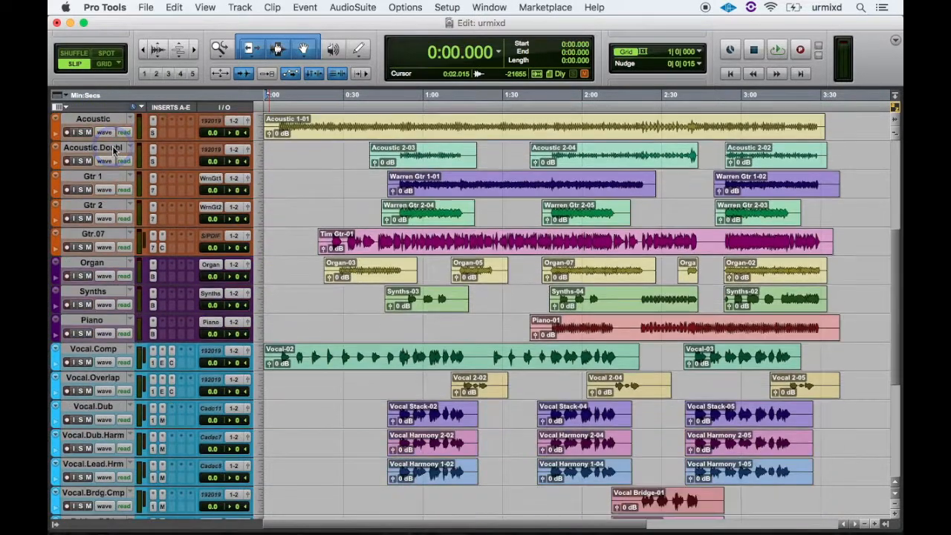
scroll(113, 149, down, 5)
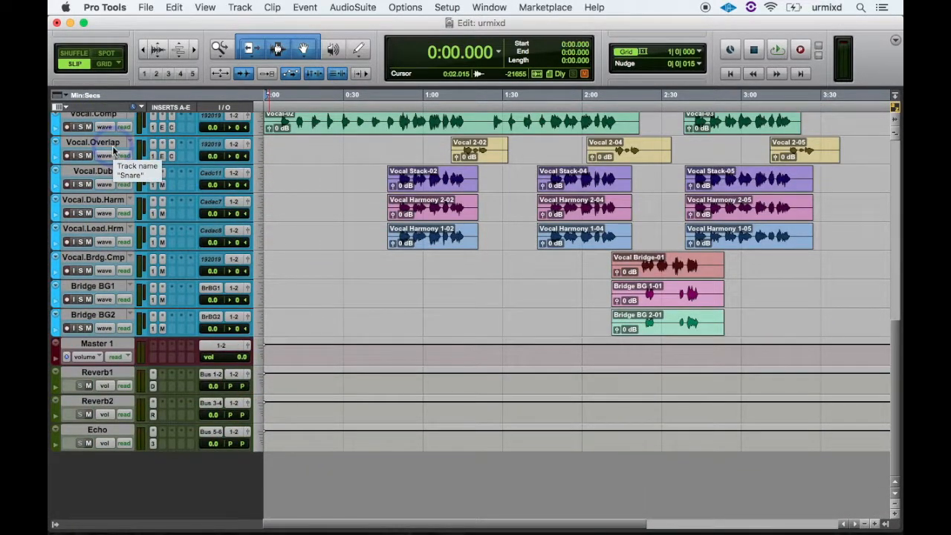
shift+click(98, 434)
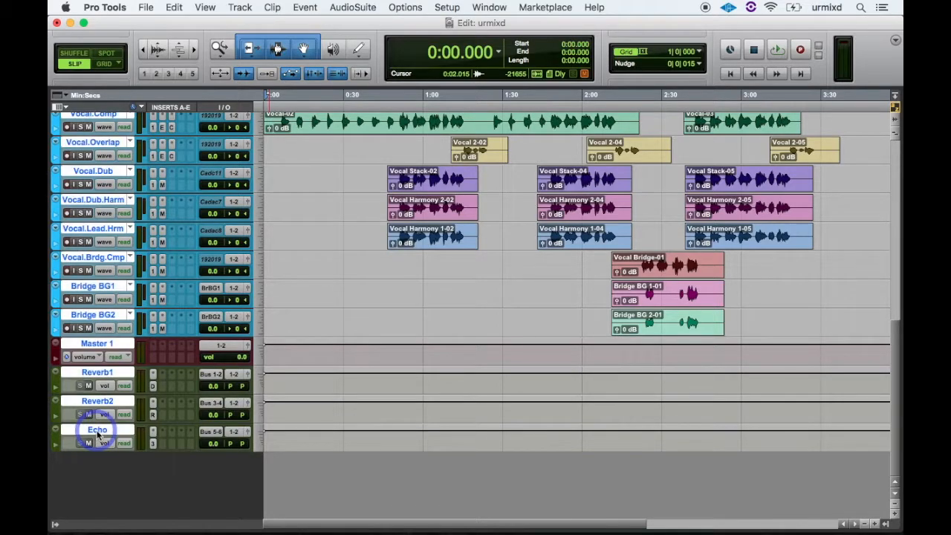
scroll(107, 250, up, 4)
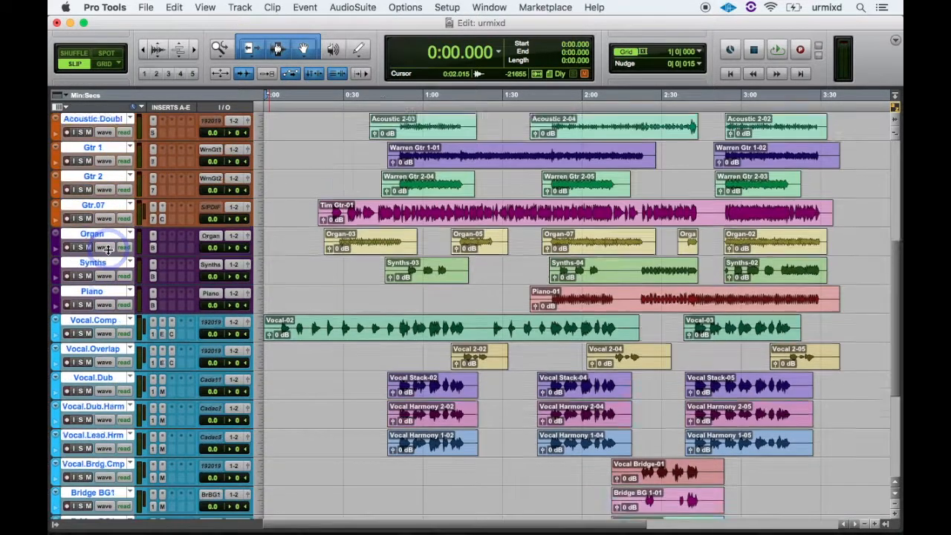
scroll(108, 251, up, 6)
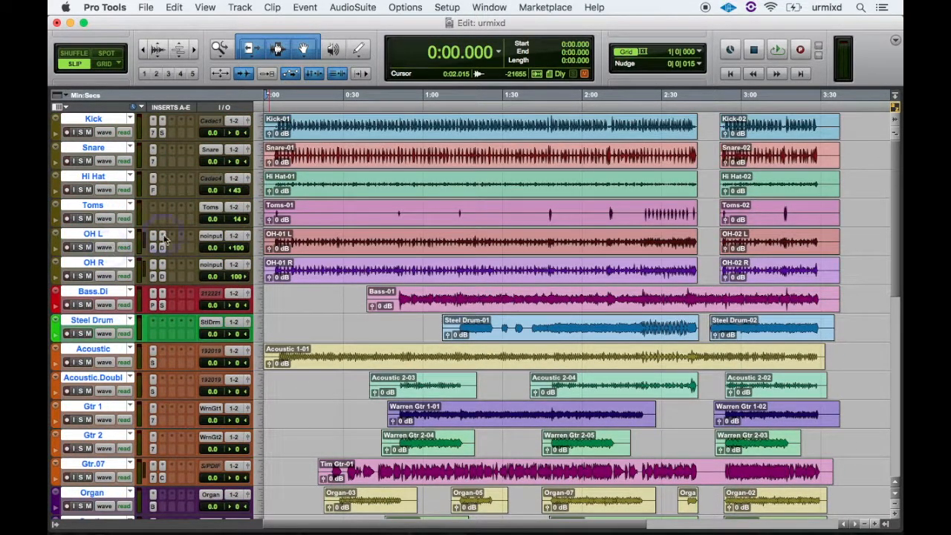
Select all clips on the selected tracks across the full length of the song
click(175, 8)
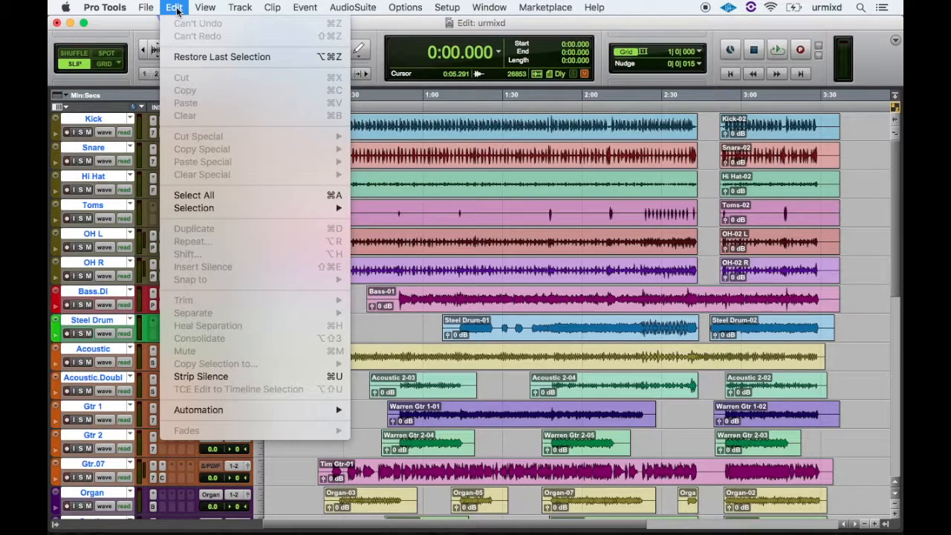
click(228, 194)
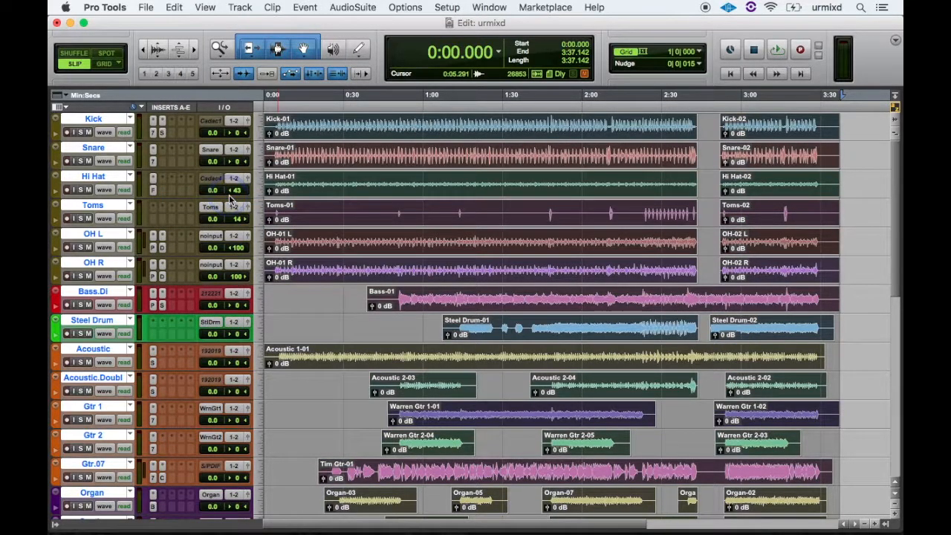
scroll(424, 274, down, 10)
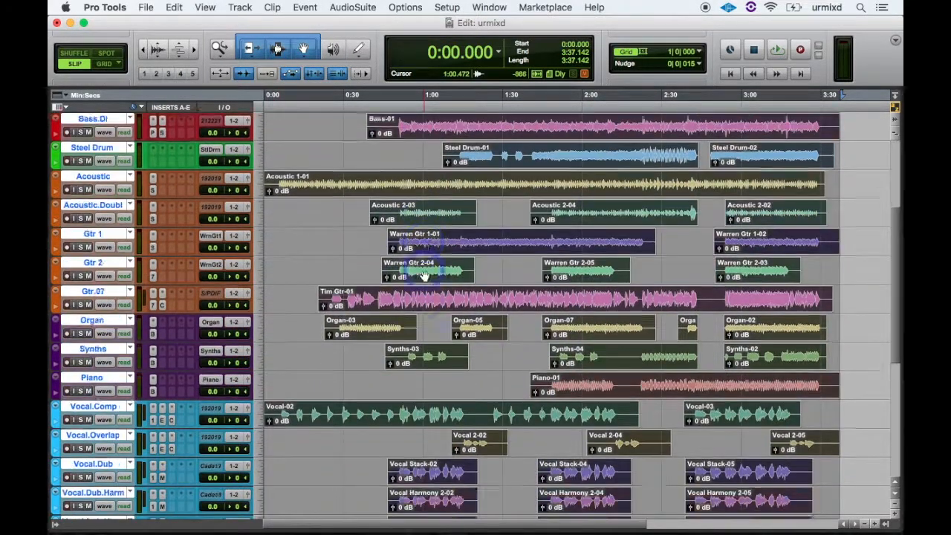
scroll(424, 275, down, 3)
scroll(424, 275, up, 13)
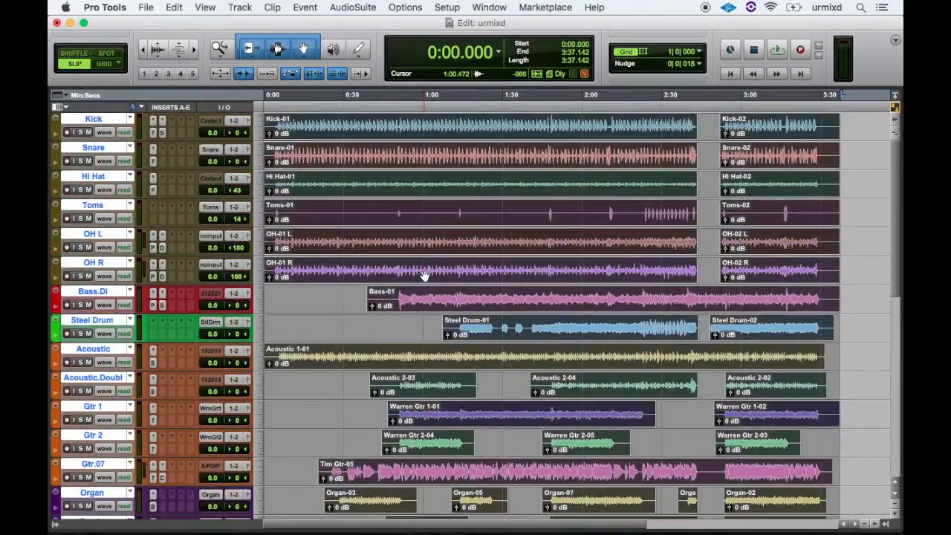
Consolidate the selected clips into one continuous clip per track and review them through the whole track list
click(175, 7)
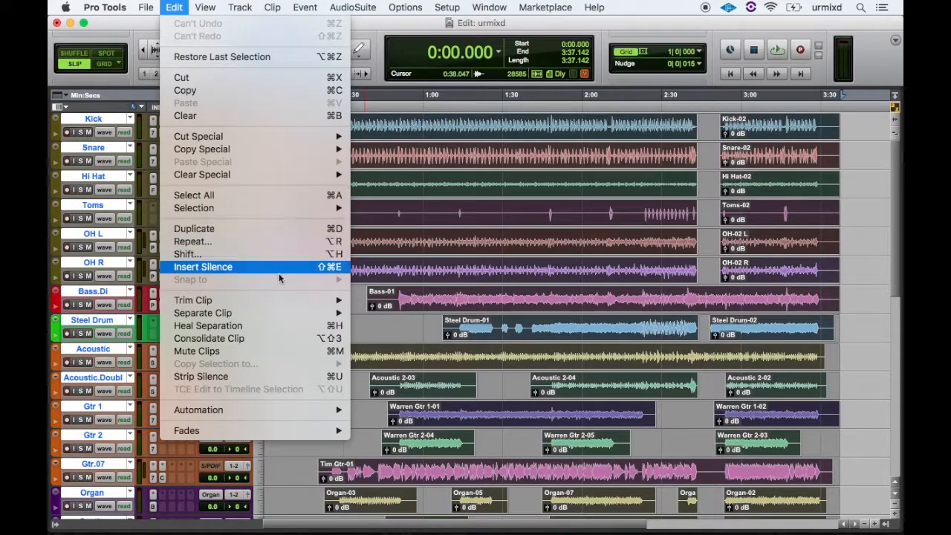
click(282, 338)
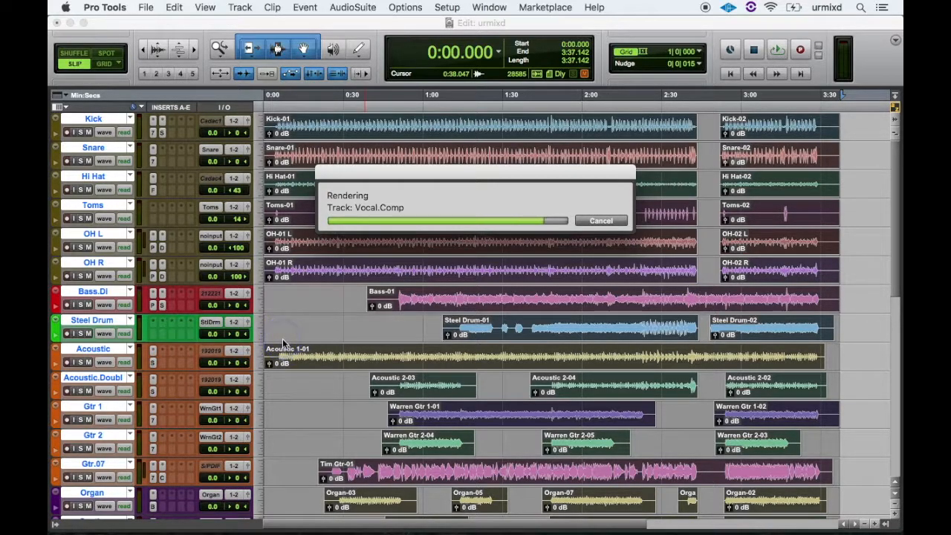
click(282, 343)
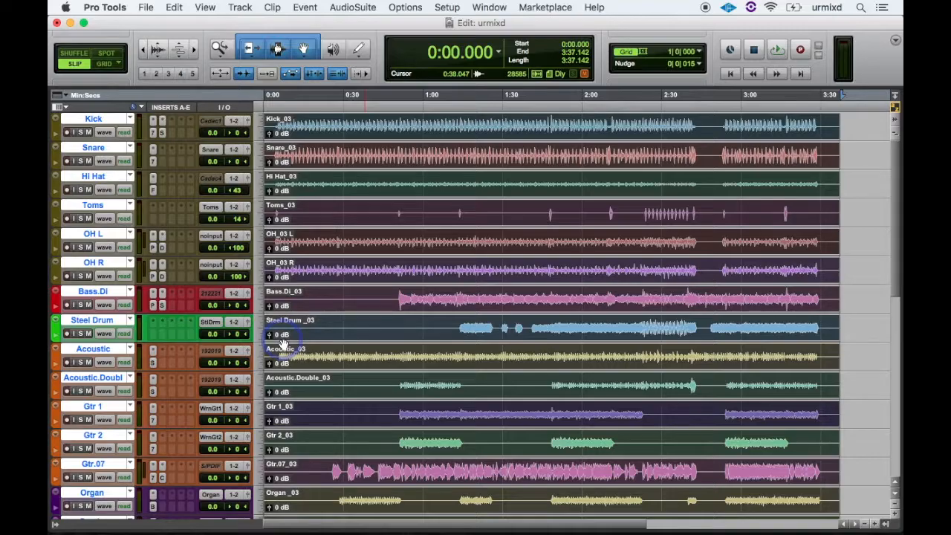
click(430, 274)
scroll(431, 274, down, 1)
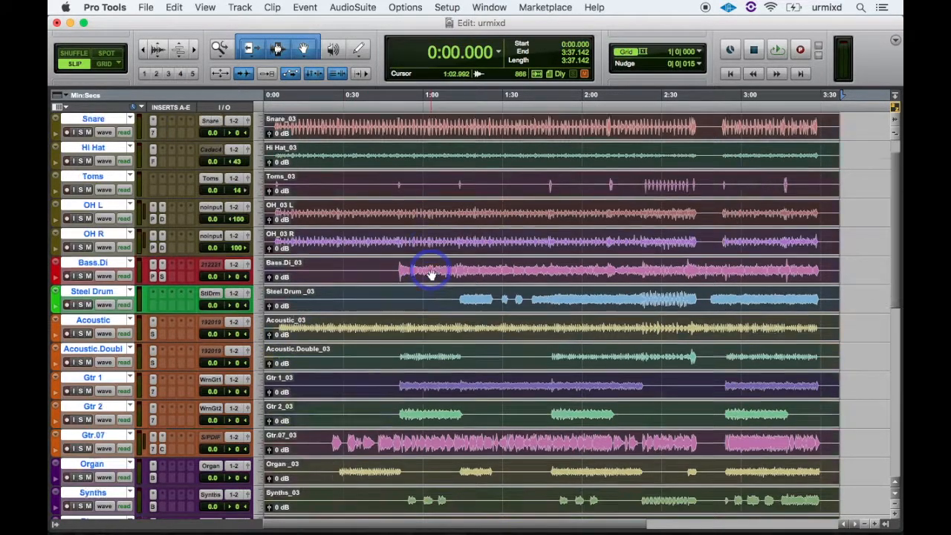
scroll(431, 274, down, 10)
scroll(431, 273, up, 8)
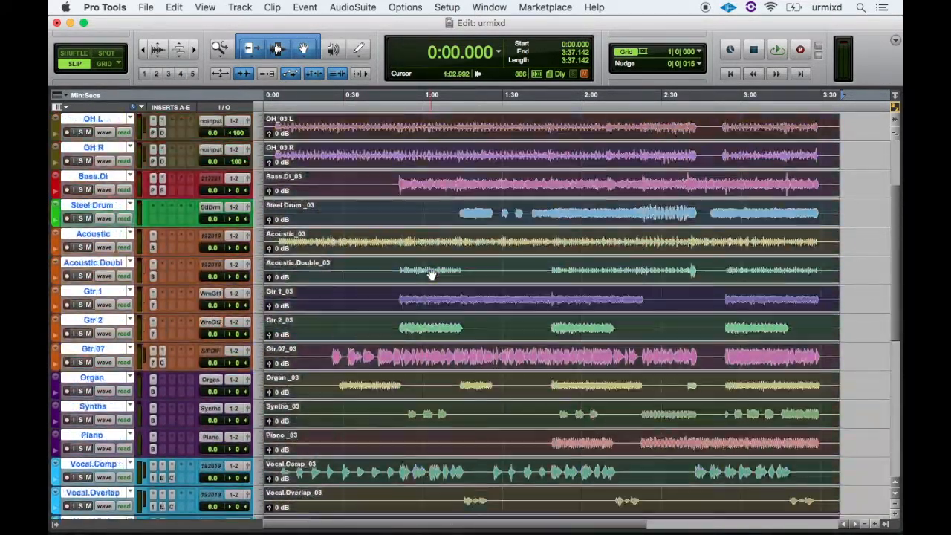
scroll(431, 274, up, 4)
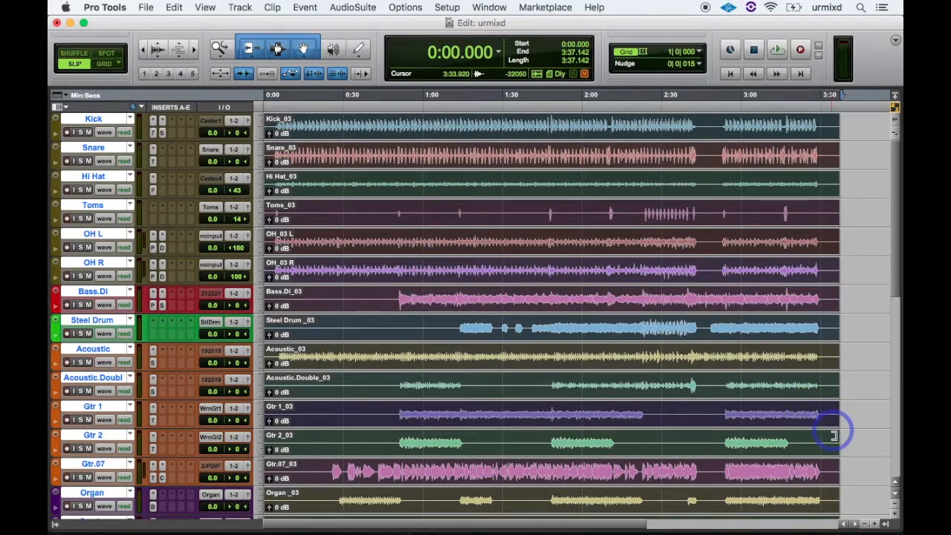
Show the Clips list and start exporting the selected consolidated clips as files
click(886, 525)
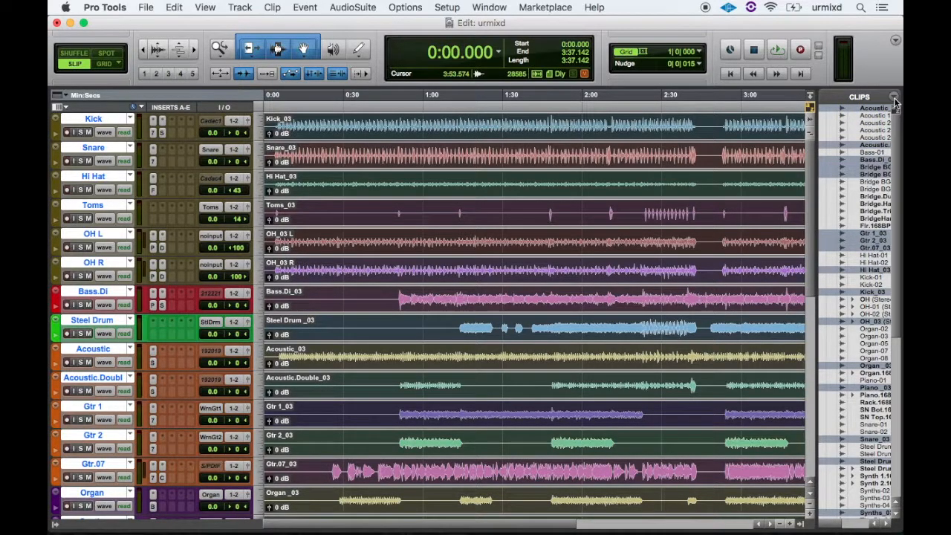
click(893, 100)
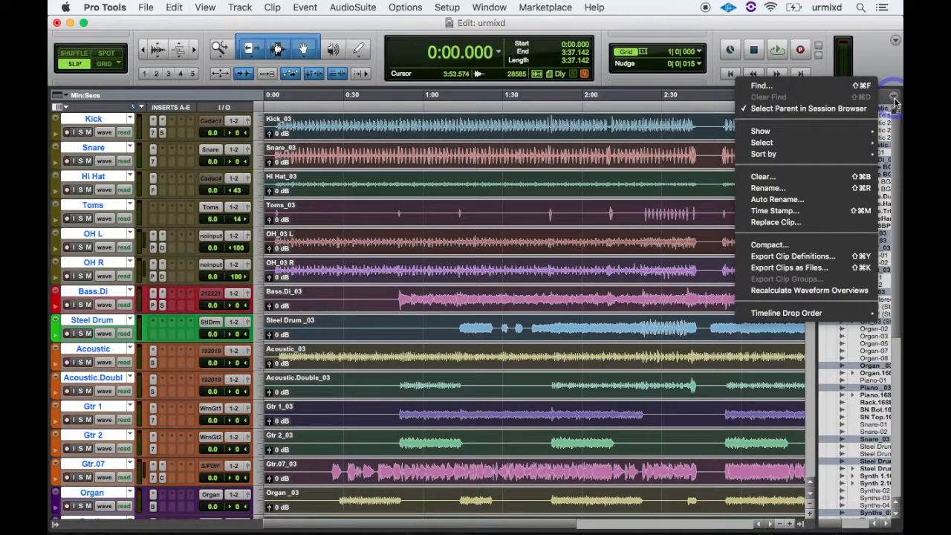
click(789, 267)
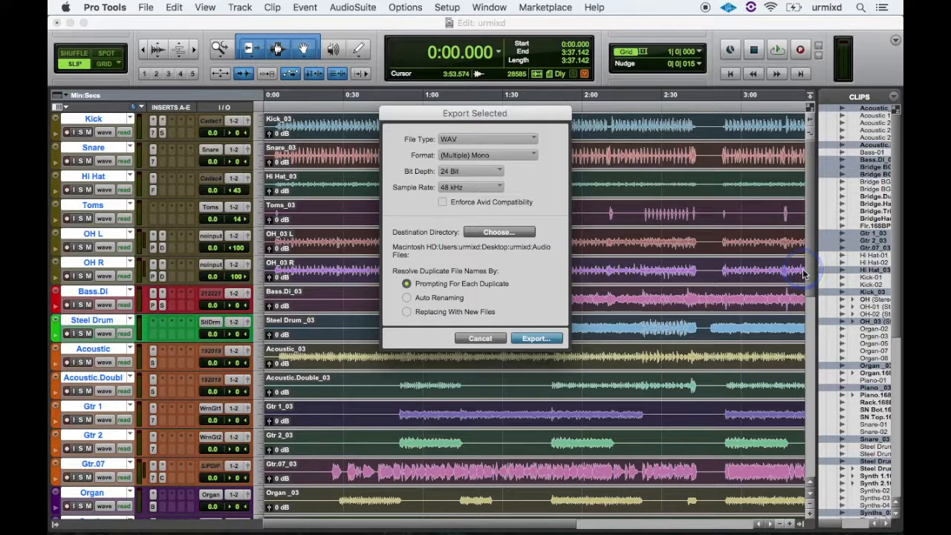
Set the export to WAV file type, (Multiple) Mono format and a 48 kHz sample rate
click(476, 143)
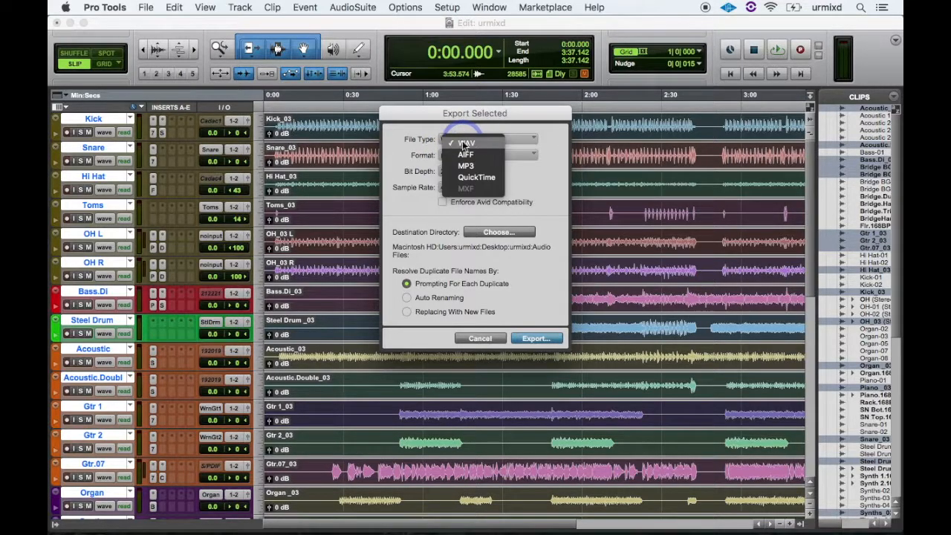
click(473, 143)
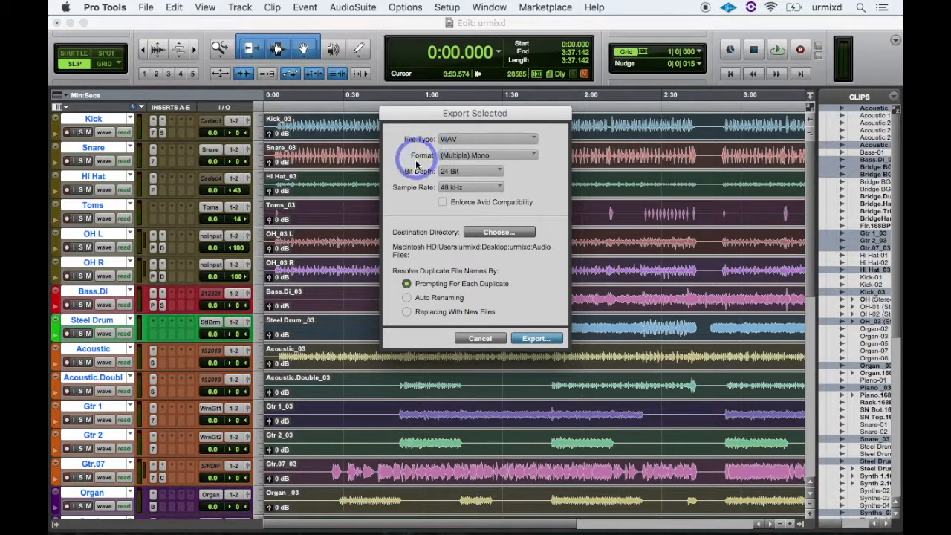
click(470, 155)
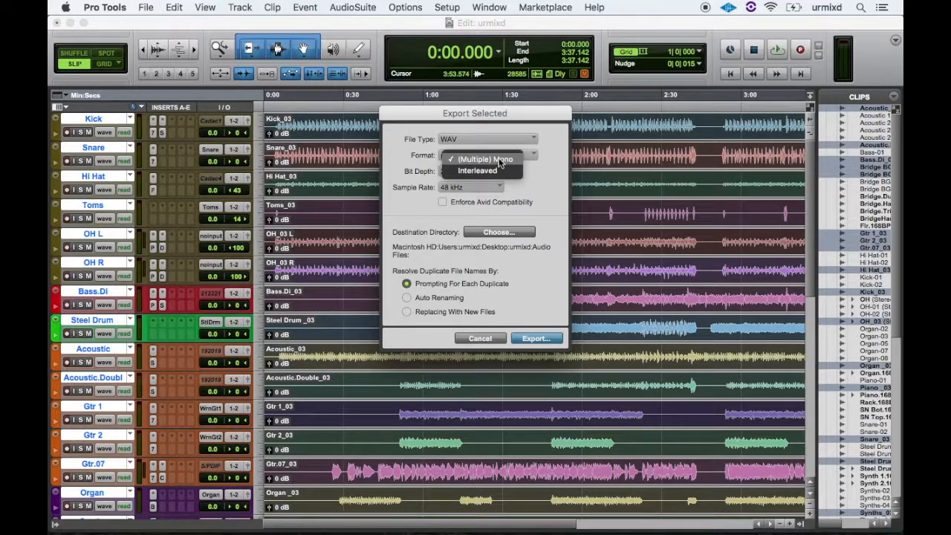
click(500, 161)
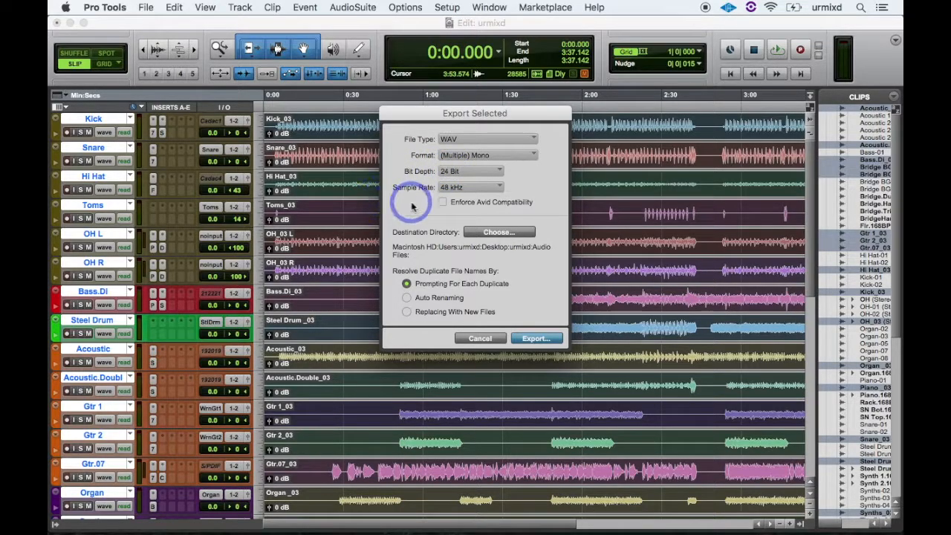
click(470, 189)
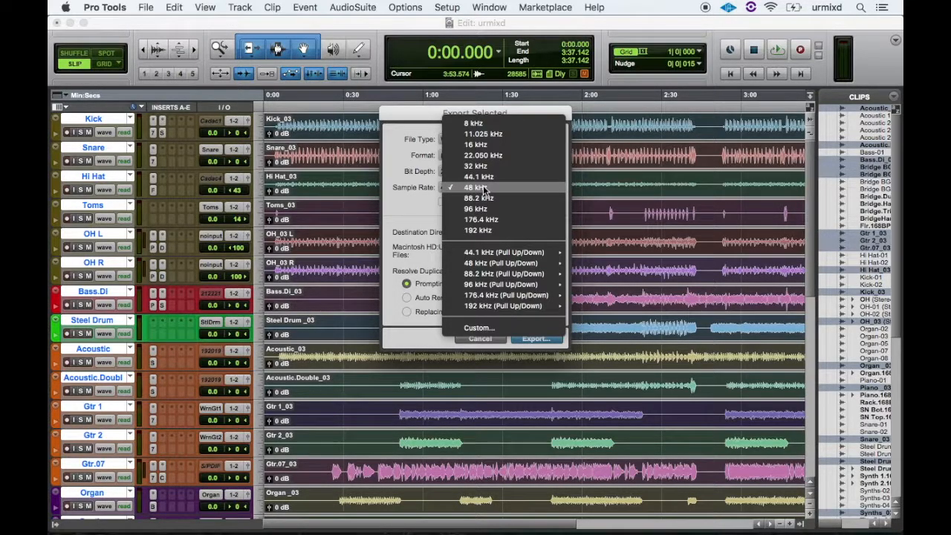
click(484, 189)
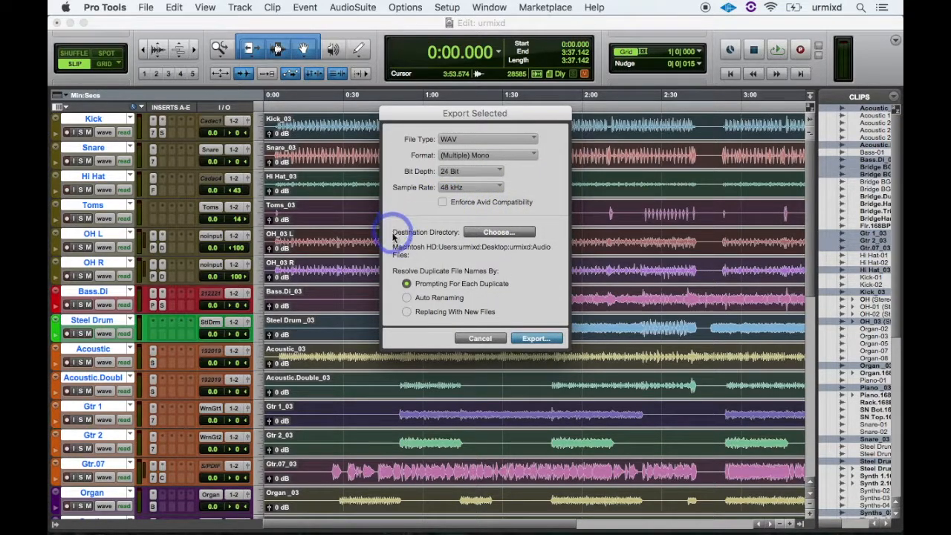
Create a folder named "Song 01 to upload" in the urmixd session folder and choose it as the export destination
click(498, 233)
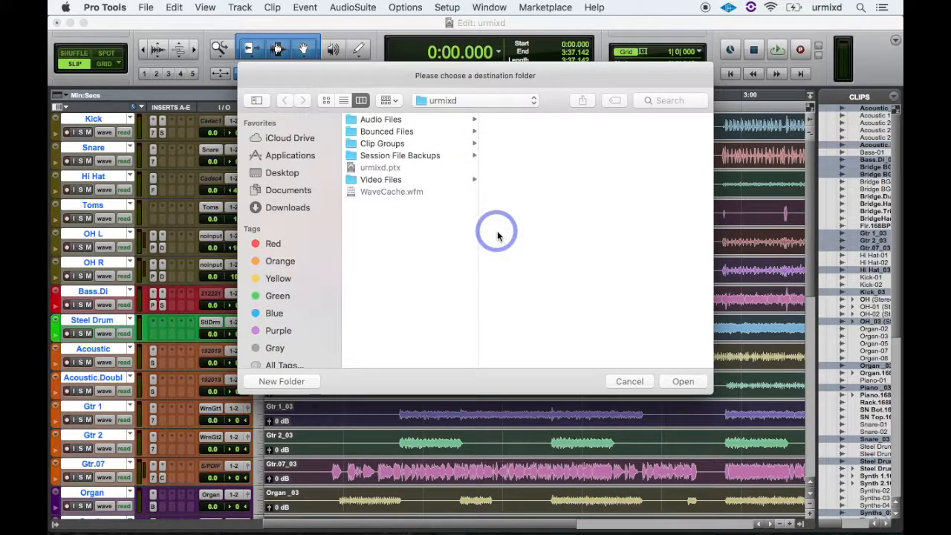
click(291, 381)
text(Son)
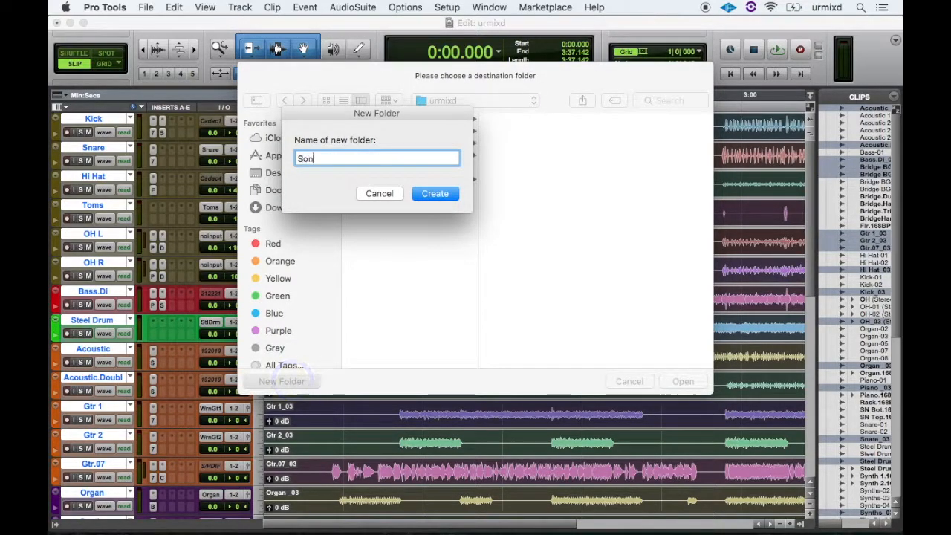
text(g 01 to up)
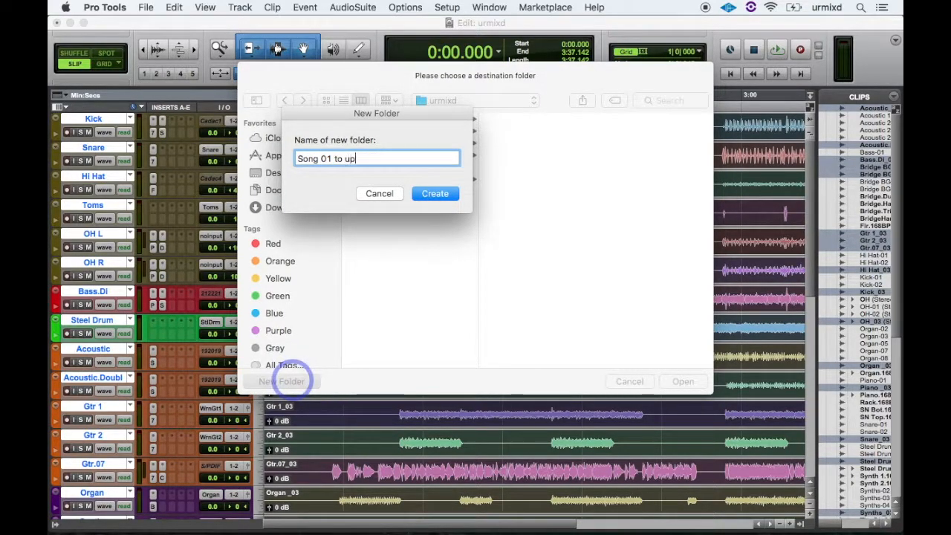
text(load)
click(434, 195)
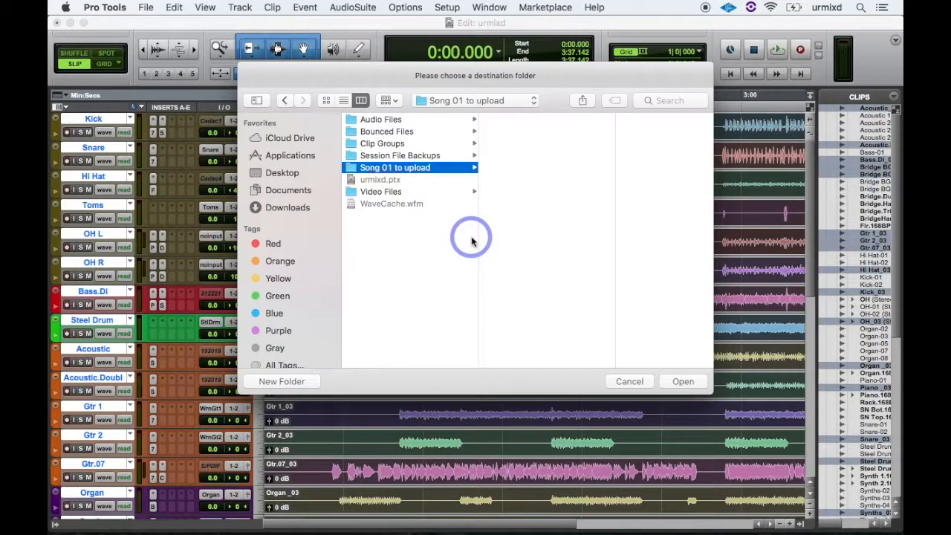
click(682, 381)
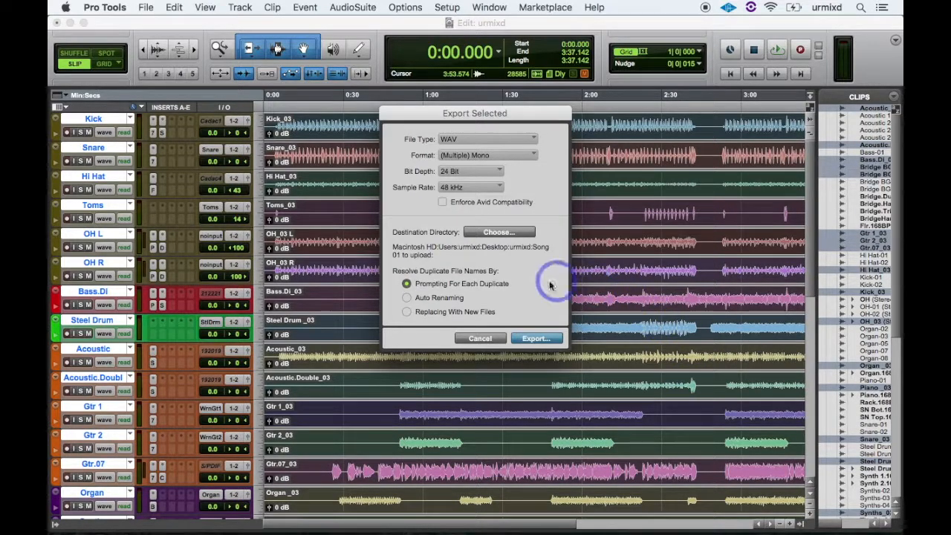
Export the selected clips as audio files to the chosen destination folder
click(531, 339)
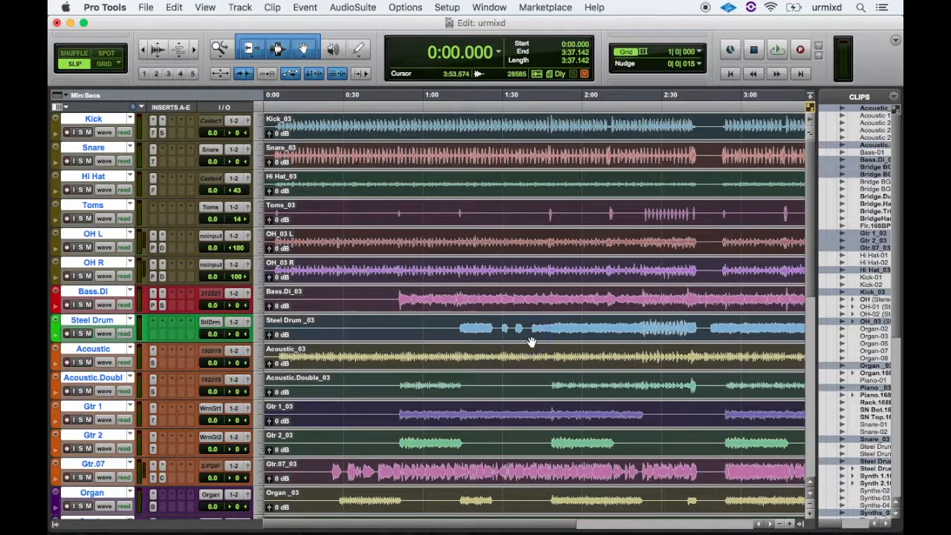
click(531, 342)
click(532, 342)
click(531, 342)
click(531, 342)
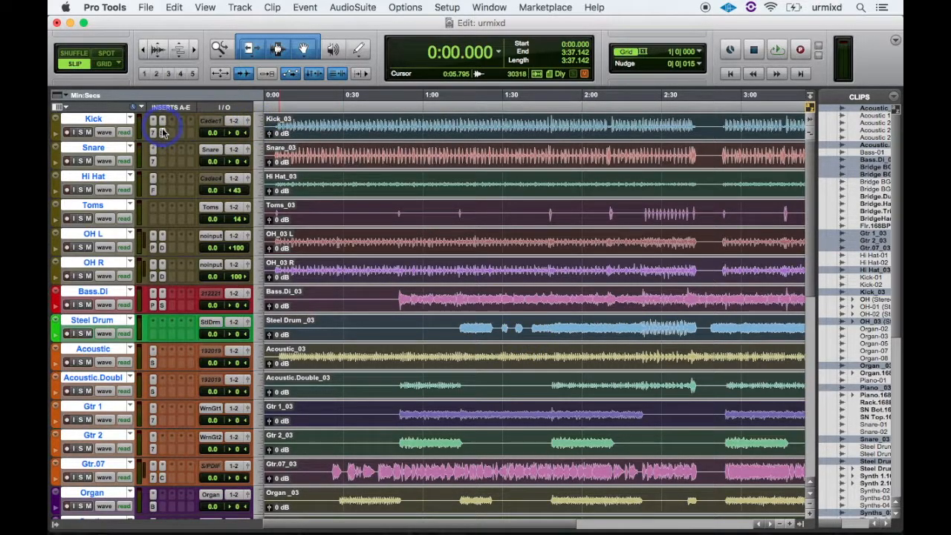
click(160, 305)
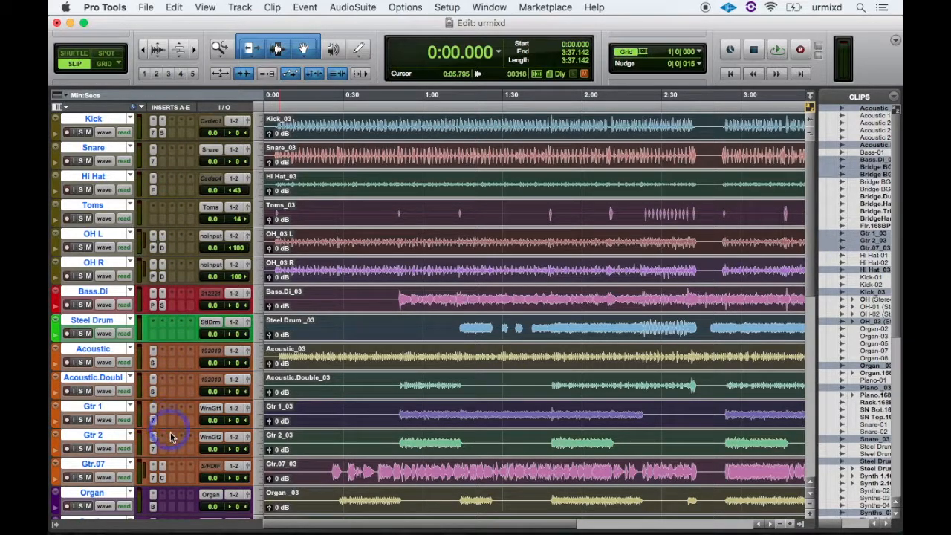
click(168, 145)
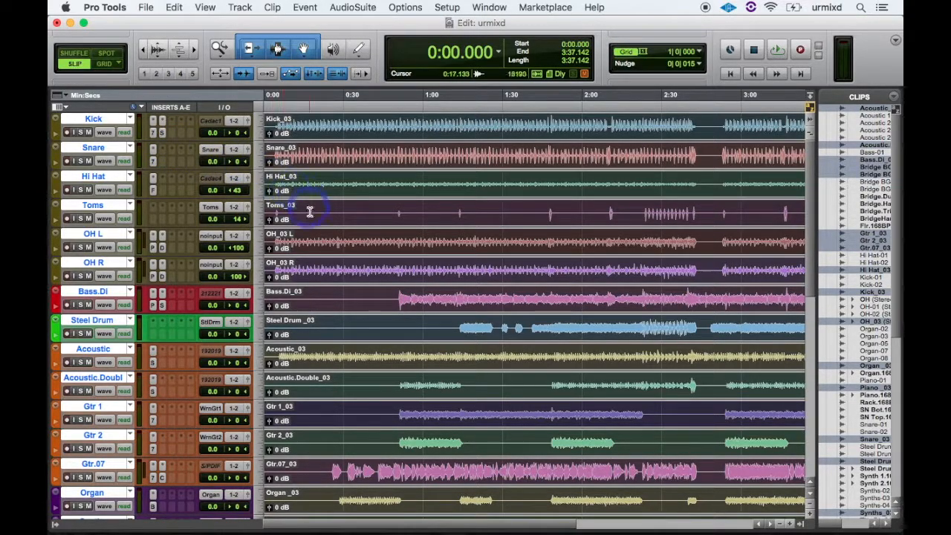
Select all tracks from Kick through Echo
click(97, 121)
scroll(107, 135, down, 10)
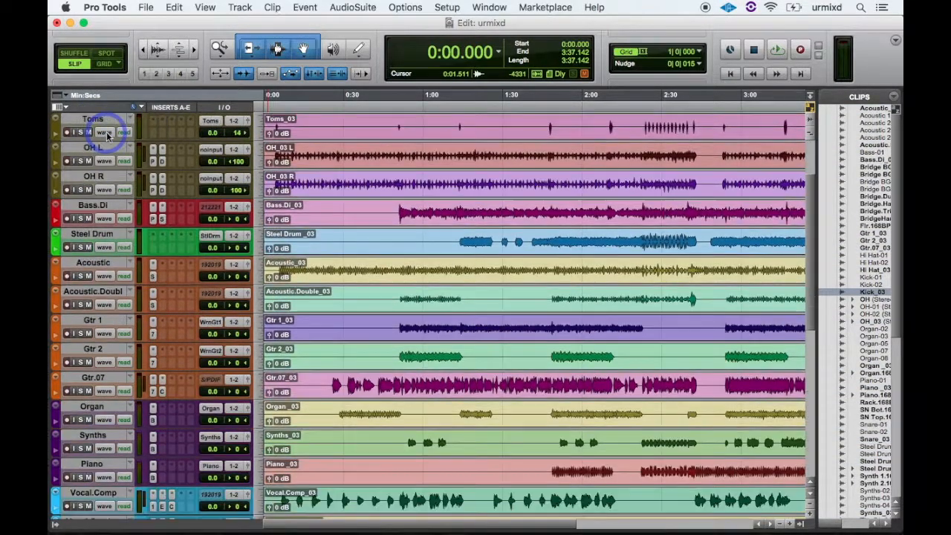
scroll(107, 134, down, 5)
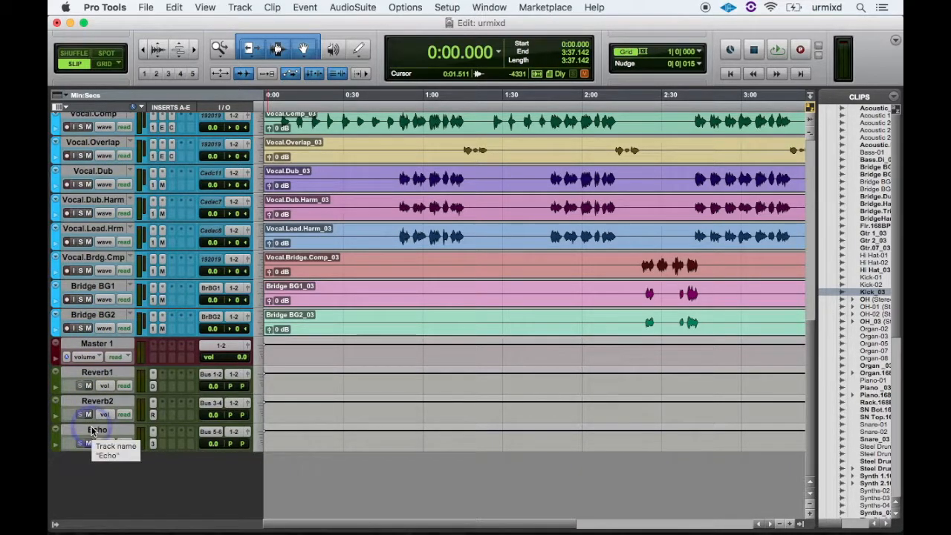
shift+click(96, 430)
scroll(259, 421, up, 15)
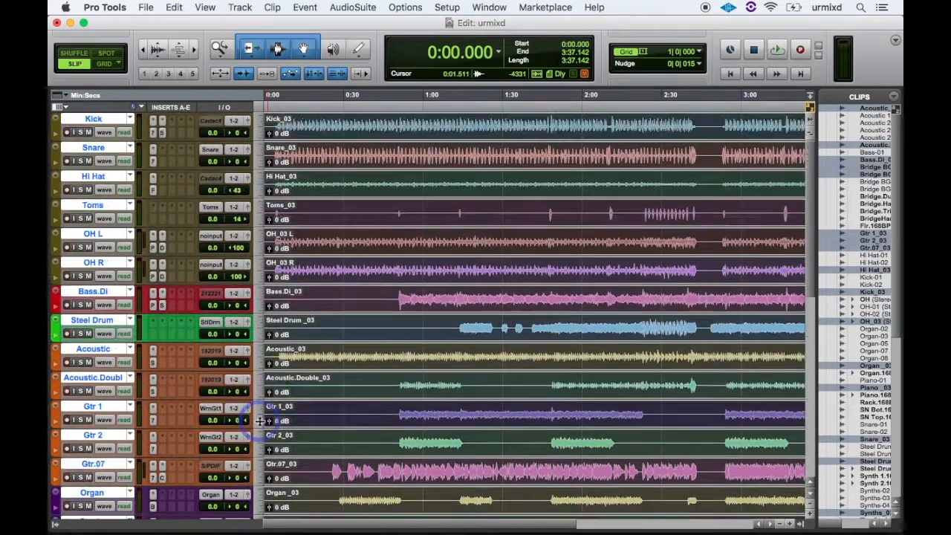
click(324, 183)
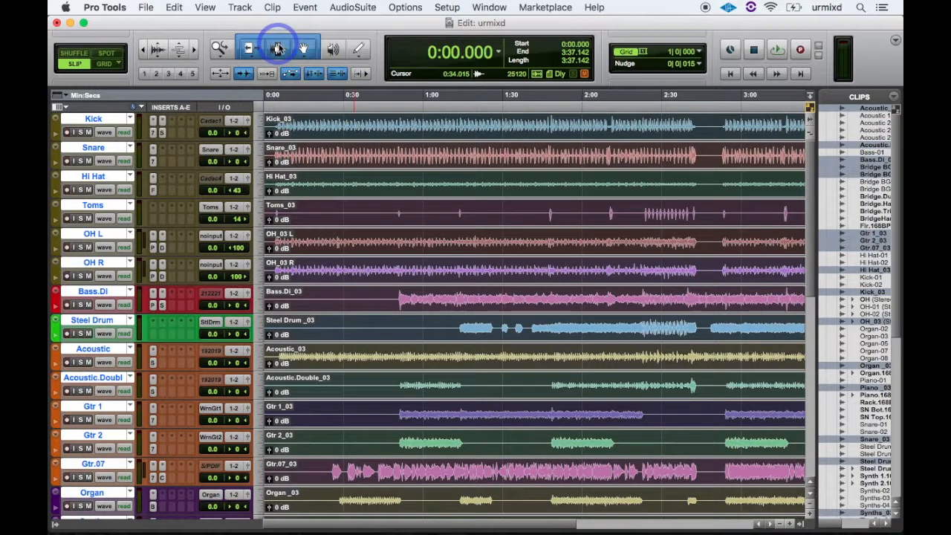
Commit the selected tracks offline with Consolidate Clips on, sends and group assignments copied, and source tracks set to Hide and Make Inactive
click(239, 7)
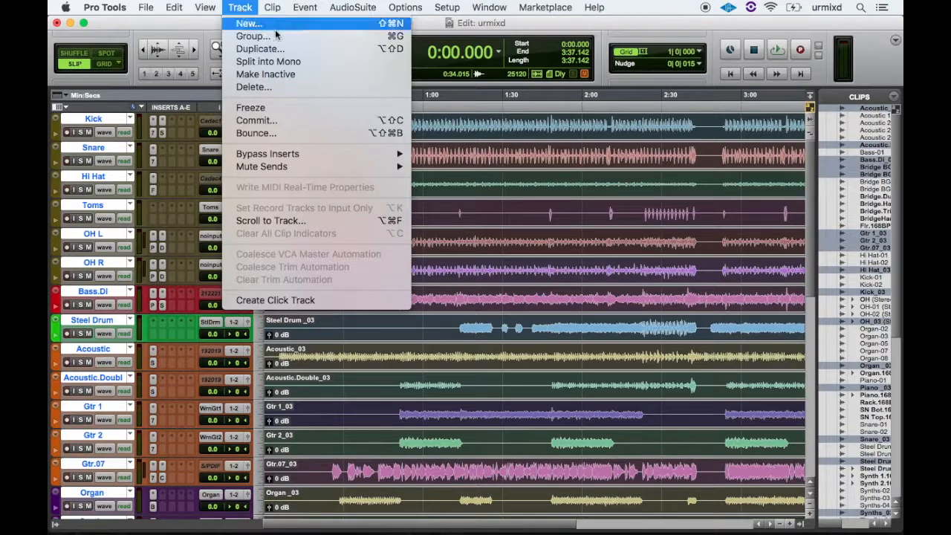
click(295, 121)
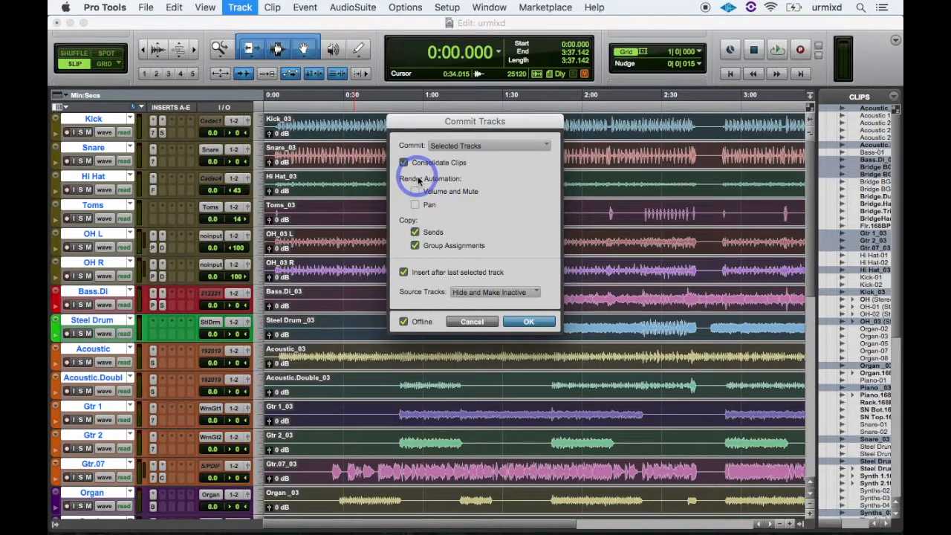
click(405, 166)
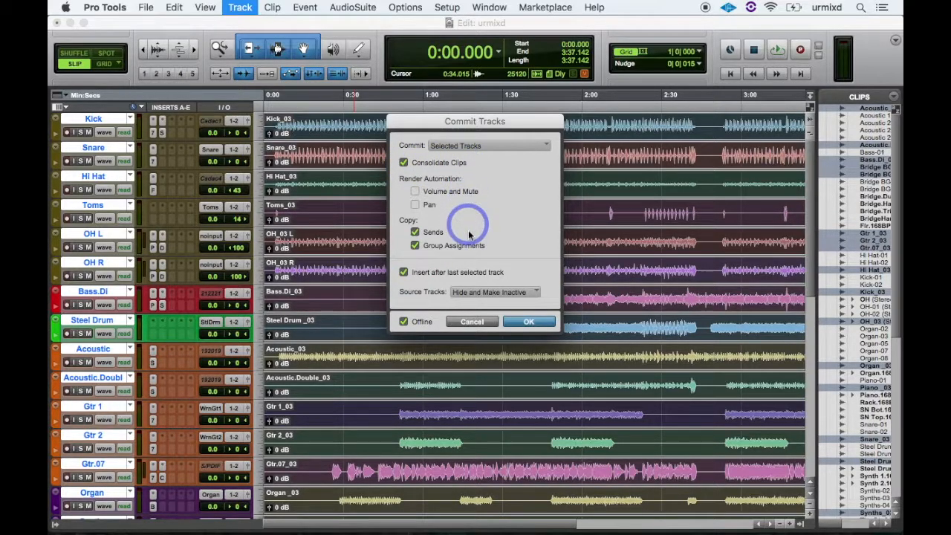
click(488, 292)
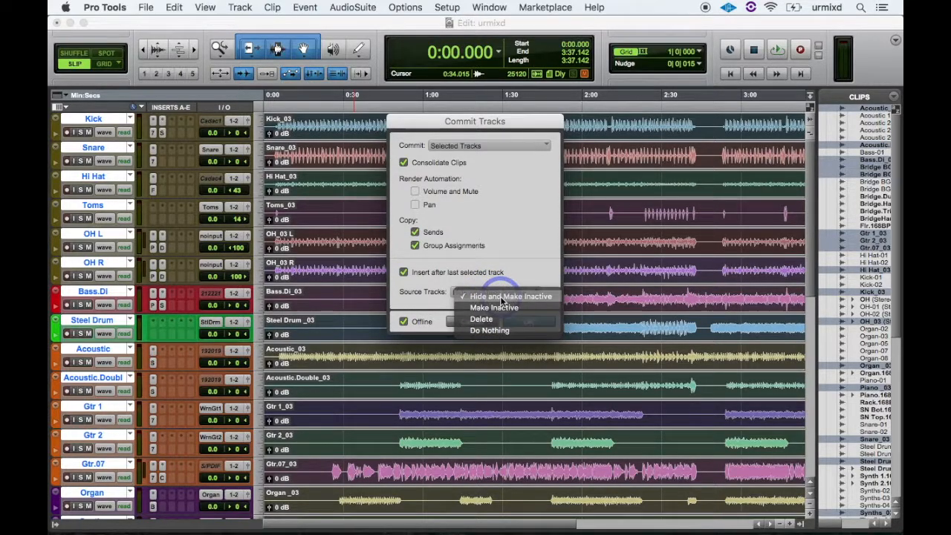
click(521, 253)
click(522, 253)
click(521, 253)
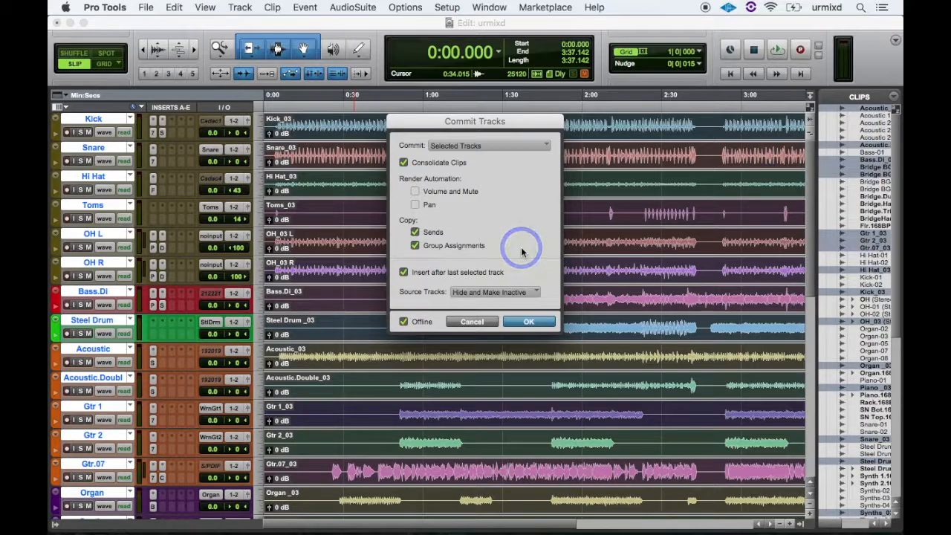
click(521, 253)
click(532, 323)
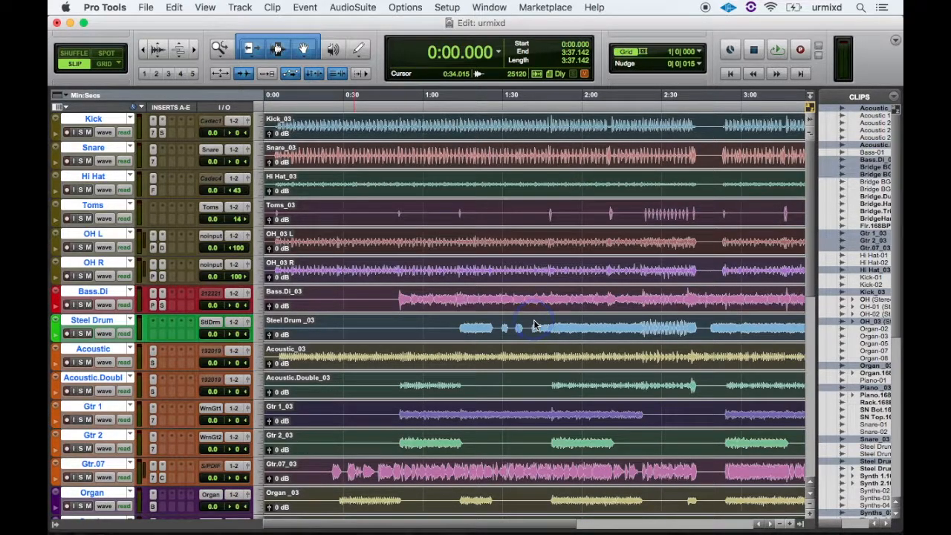
click(539, 381)
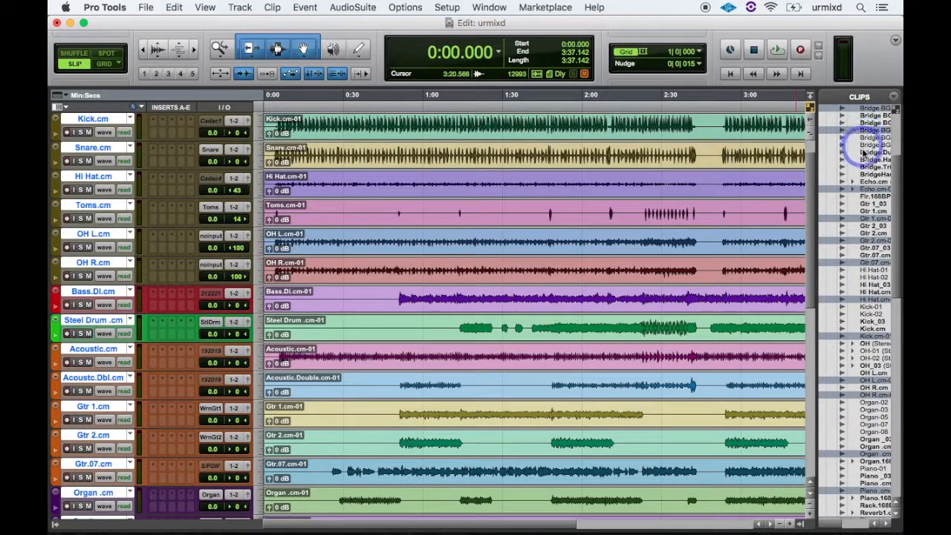
Widen the Clips list and check the Export Clips as Files settings for the committed clips, leaving without exporting
drag(817, 227, 743, 233)
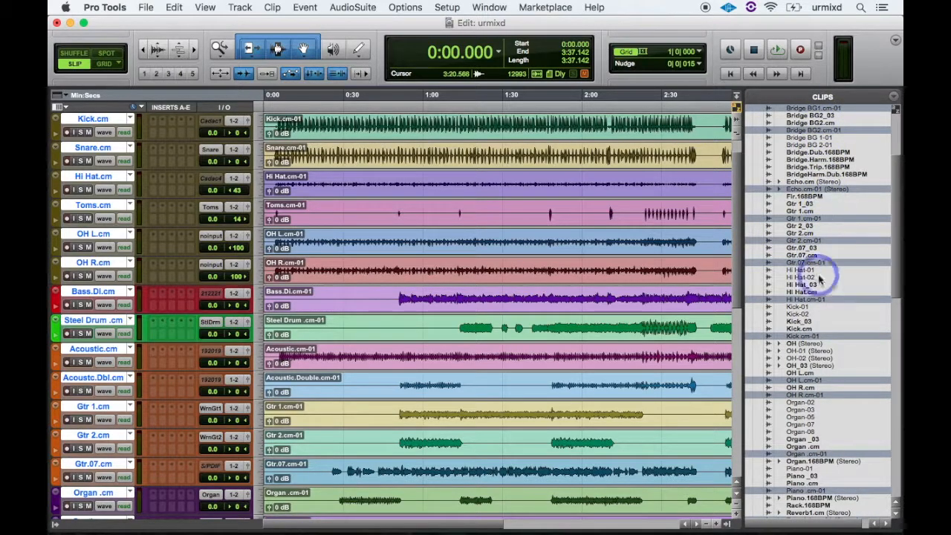
click(895, 98)
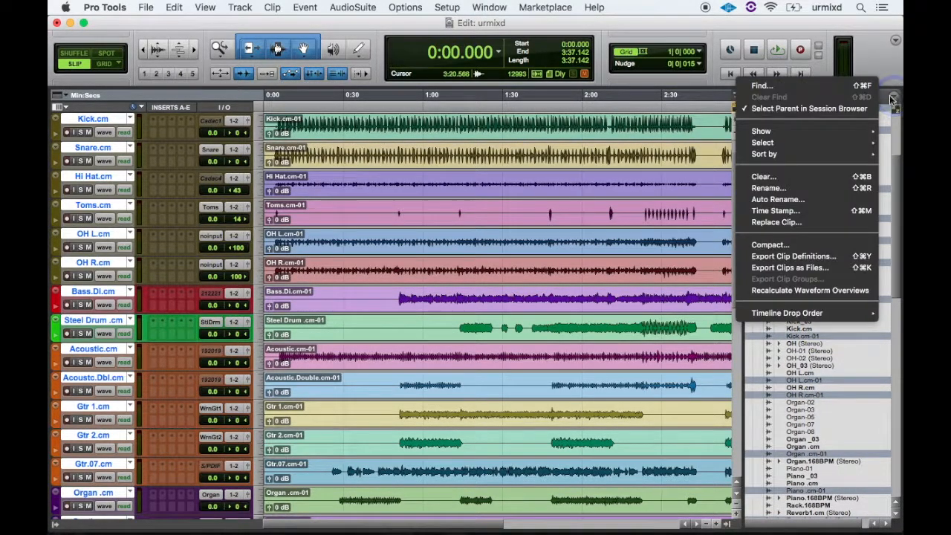
click(814, 269)
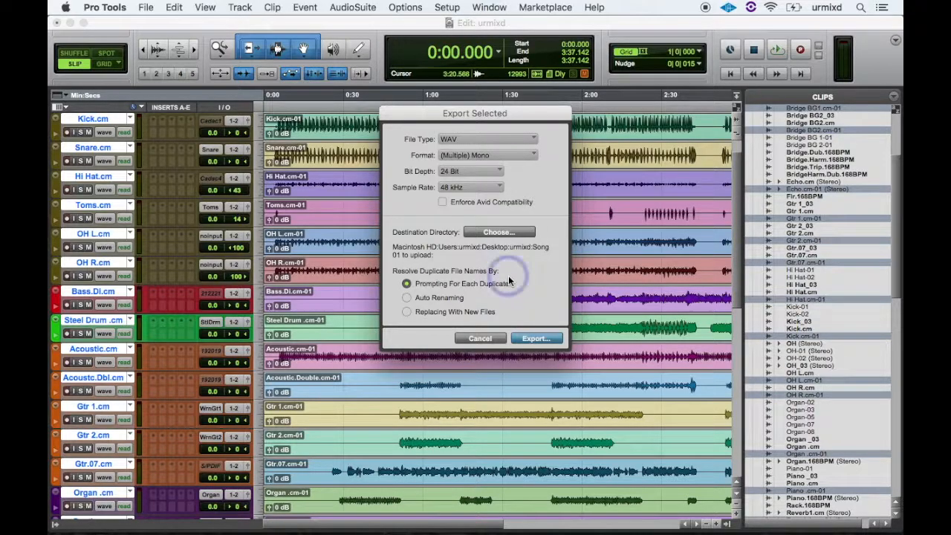
click(485, 339)
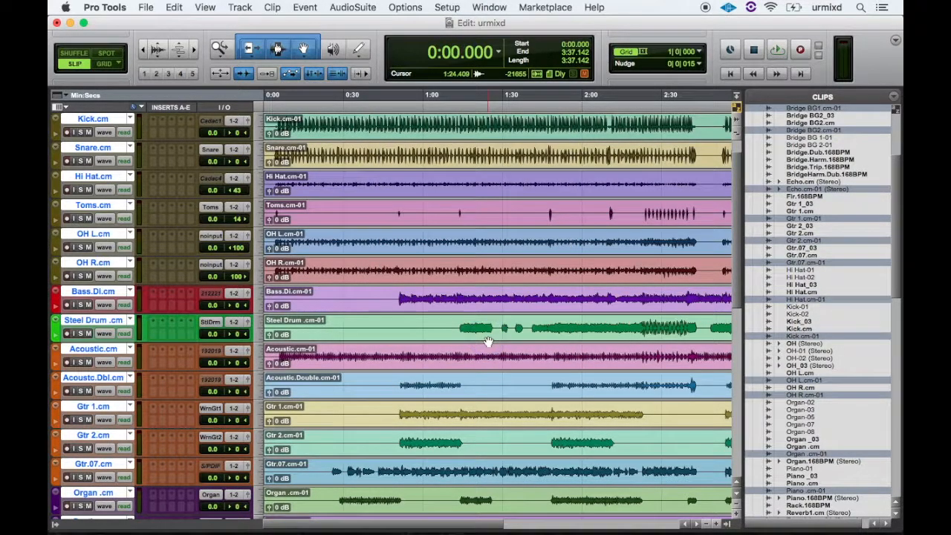